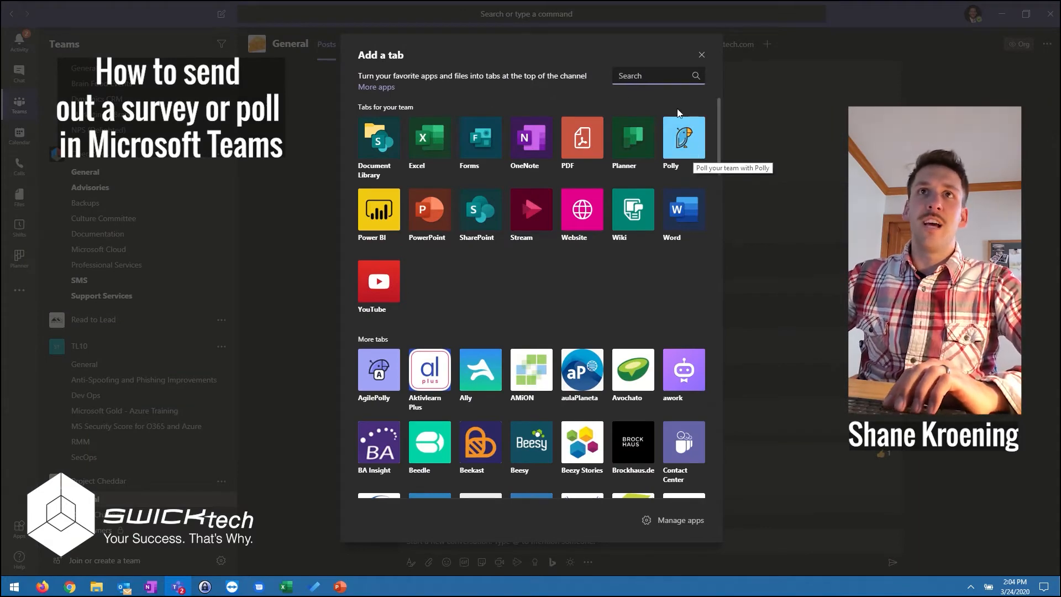
# Dismiss the tab gallery and post "Hey Project Cheddar, please answer these polls!" in the General channel, mentioning the Project Cheddar team.
pyautogui.click(702, 55)
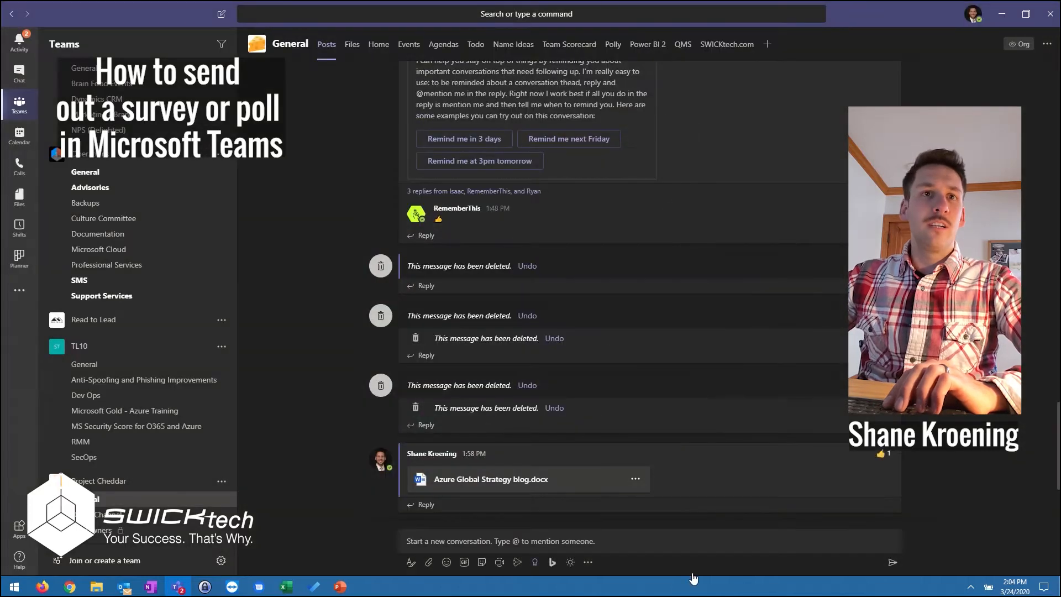
pyautogui.click(491, 541)
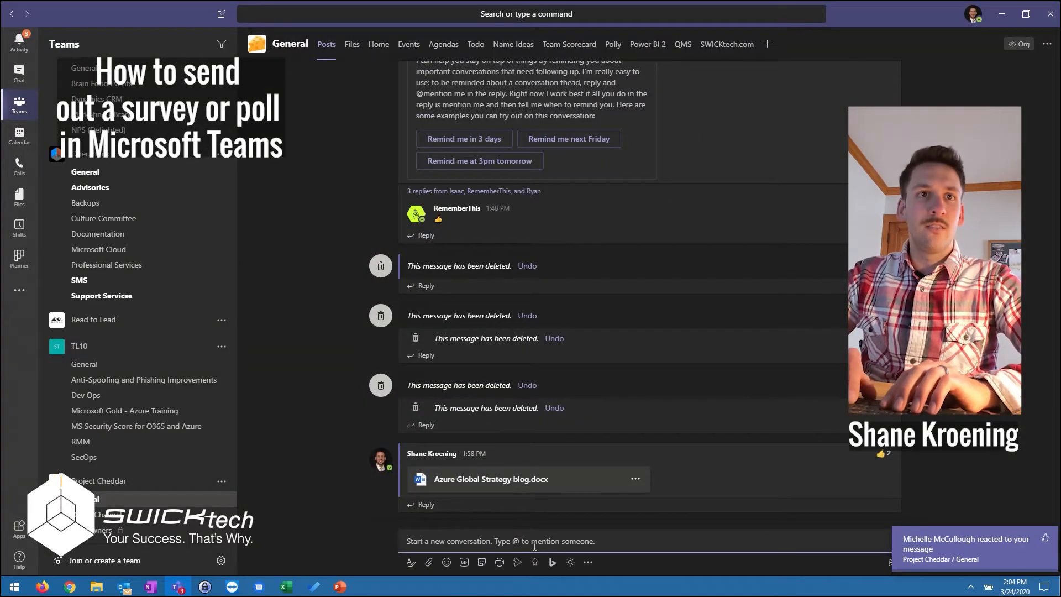
pyautogui.write('Hey @Proje')
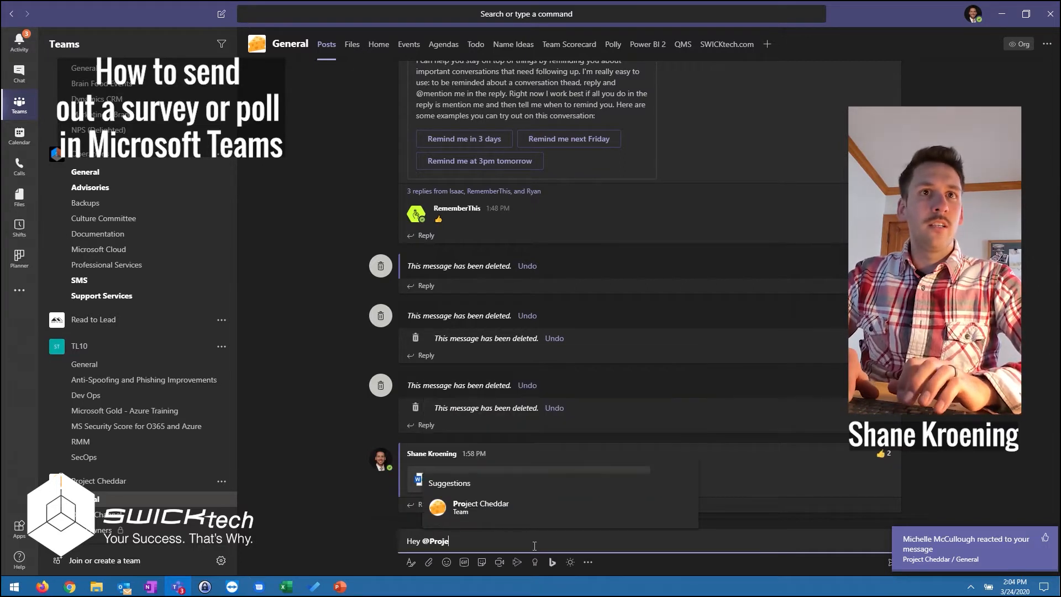
pyautogui.press('Return')
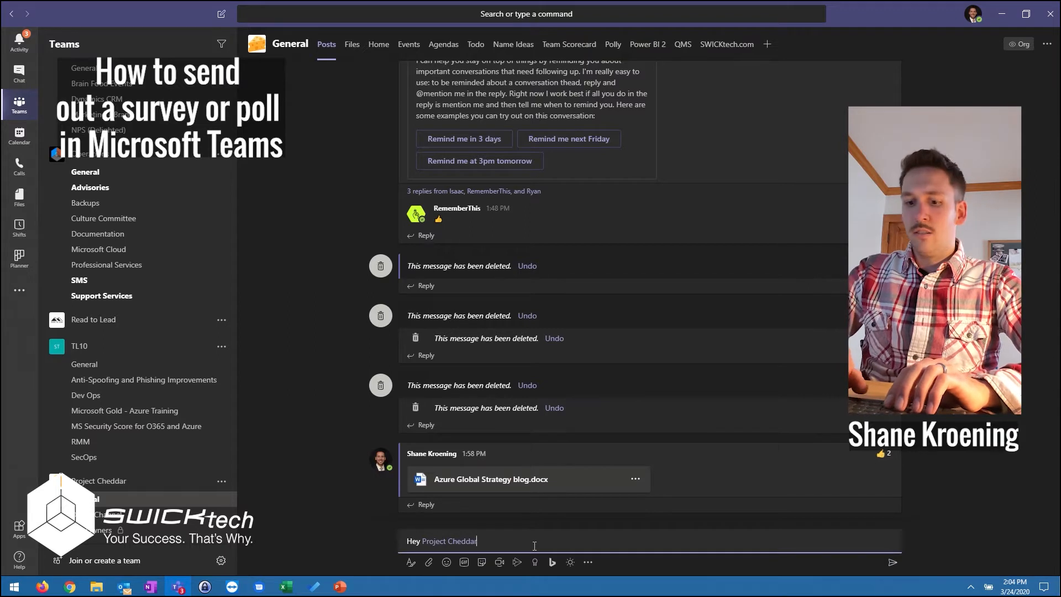
pyautogui.write(', please answer these polls!')
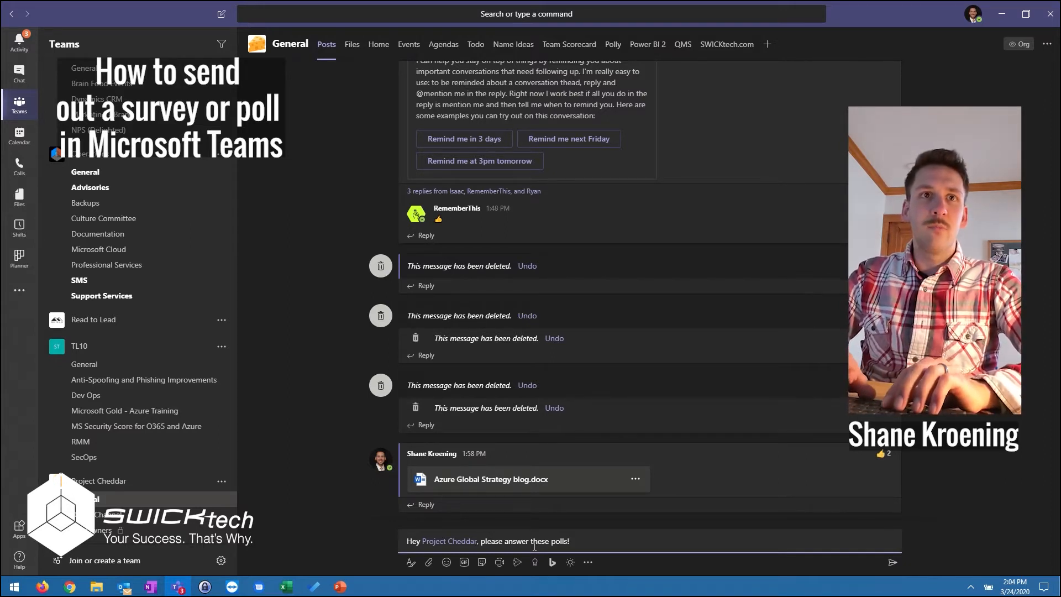
pyautogui.press('Return')
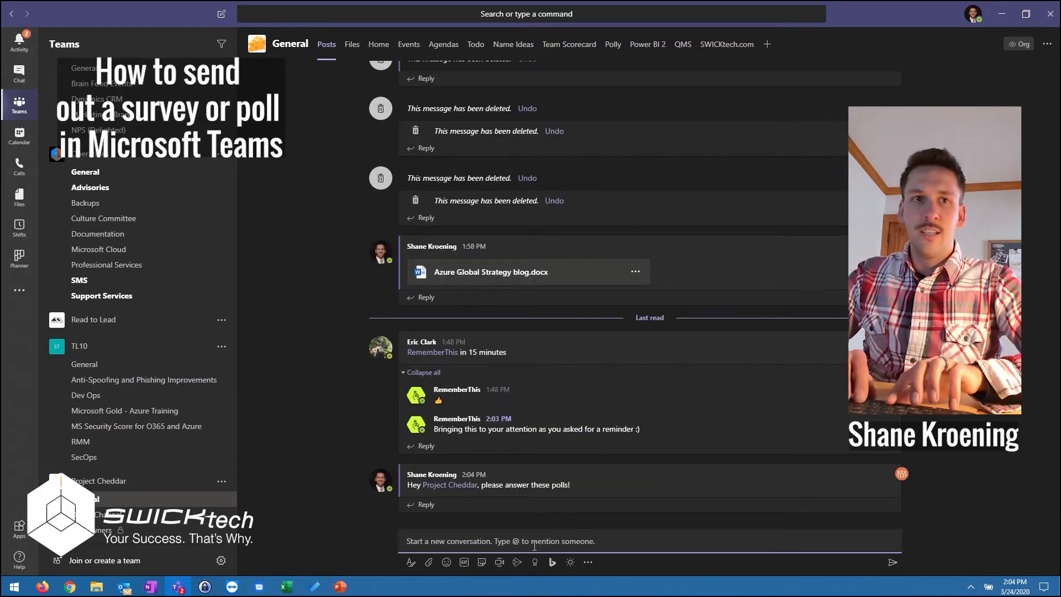
# Post a quick poll in the channel by mentioning Polly with "When should we meet? 3pm, 4pm".
pyautogui.write('When should we meet? 3pm, 4pm')
pyautogui.press('Return')
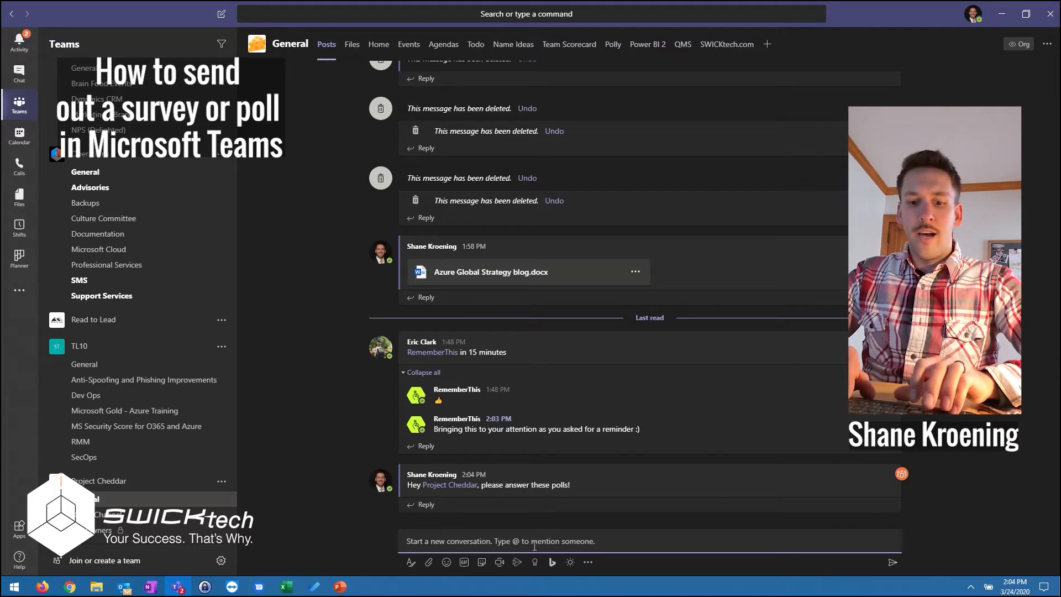
pyautogui.write('@Po')
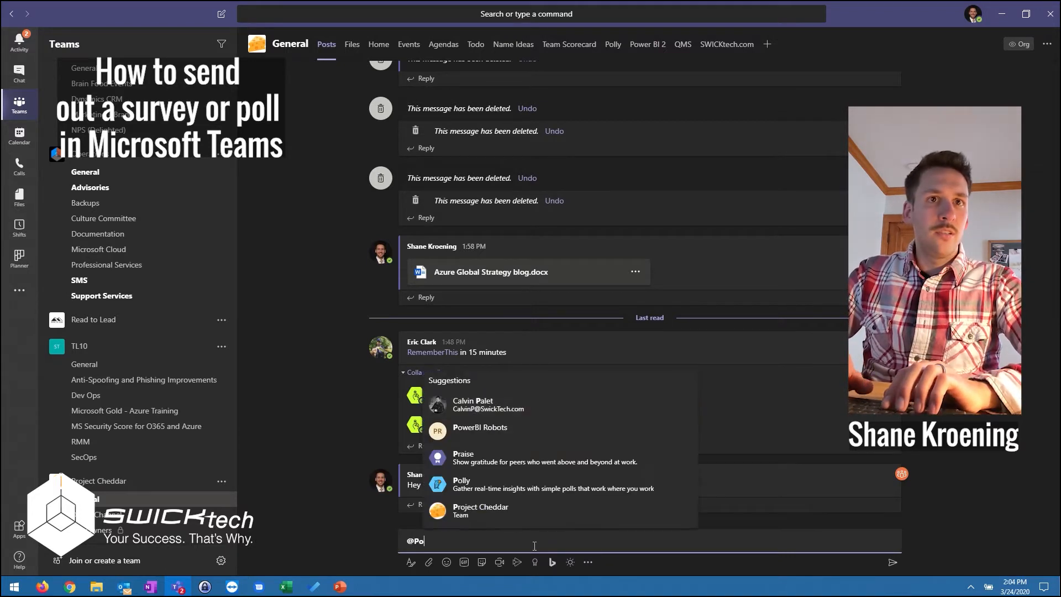
pyautogui.write('lly')
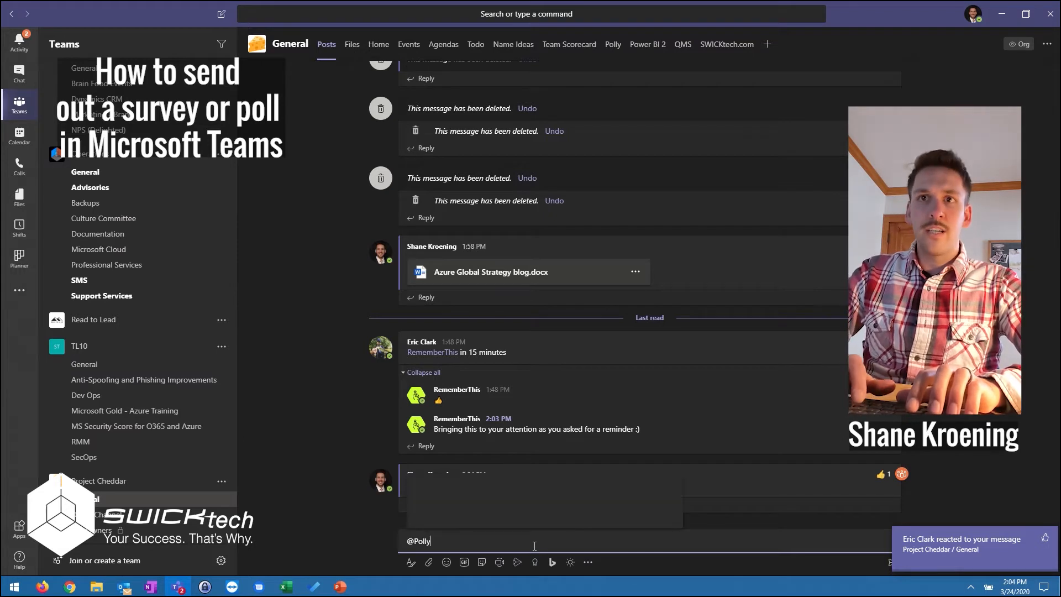
pyautogui.press('Return')
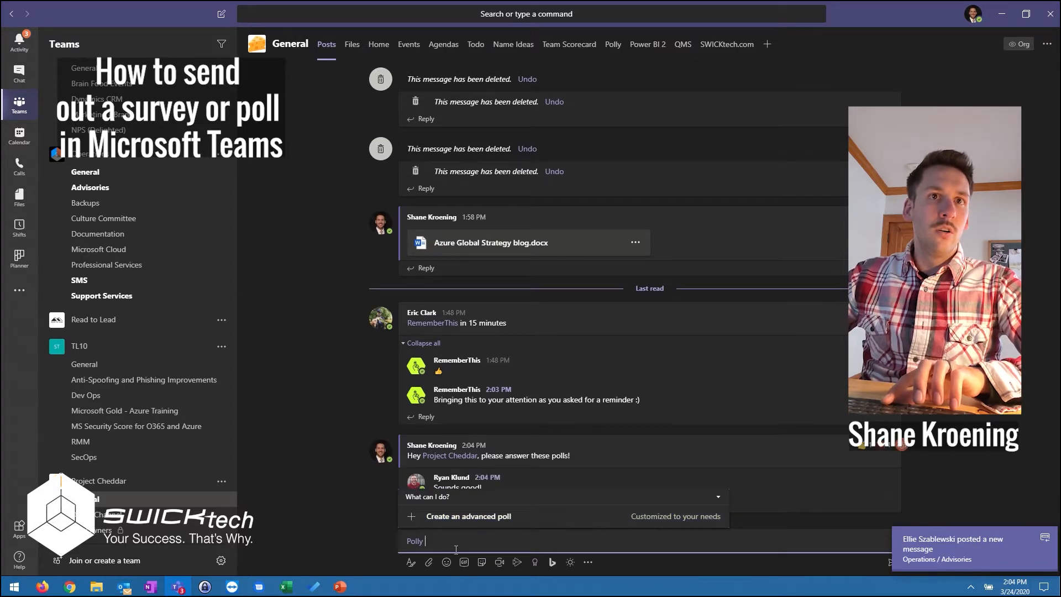
pyautogui.write('When should we meet? 3pm, 4pm')
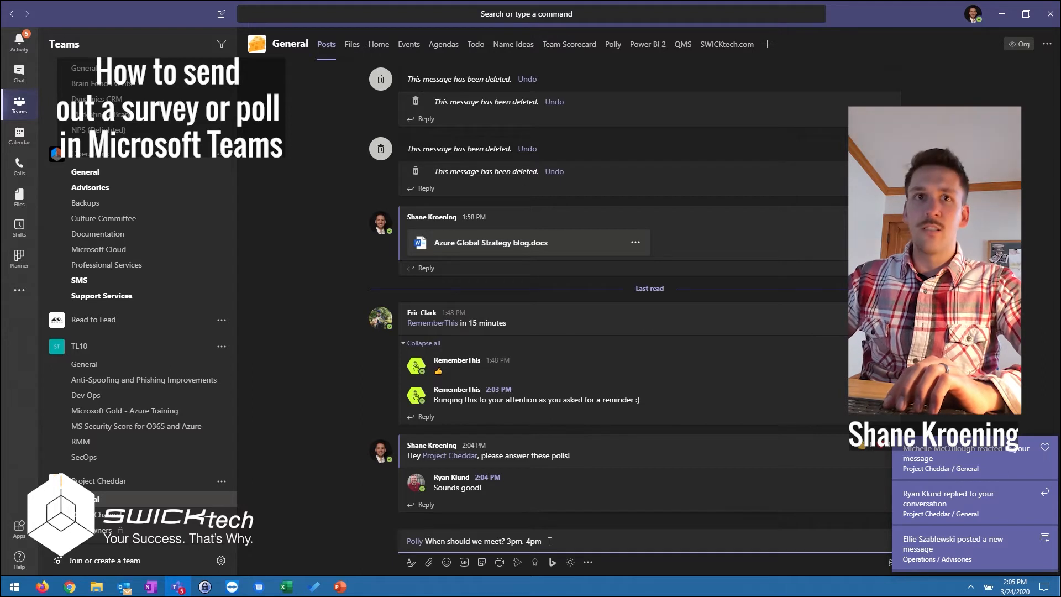
pyautogui.press('Return')
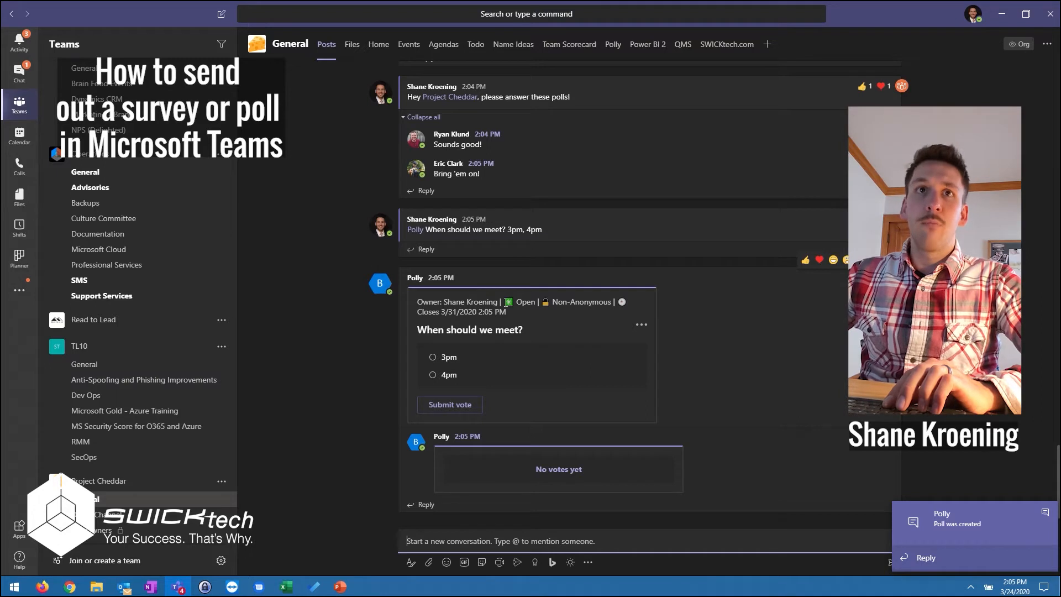
pyautogui.click(526, 307)
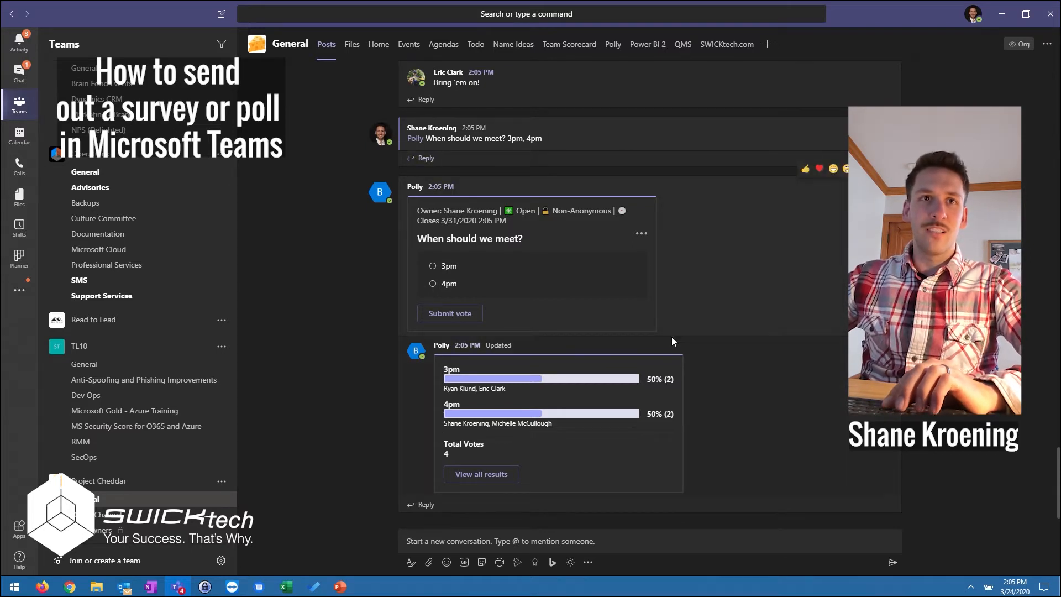
# Start a new item in the channel's Polly app, with Poll as the type and General as the audience.
pyautogui.click(614, 45)
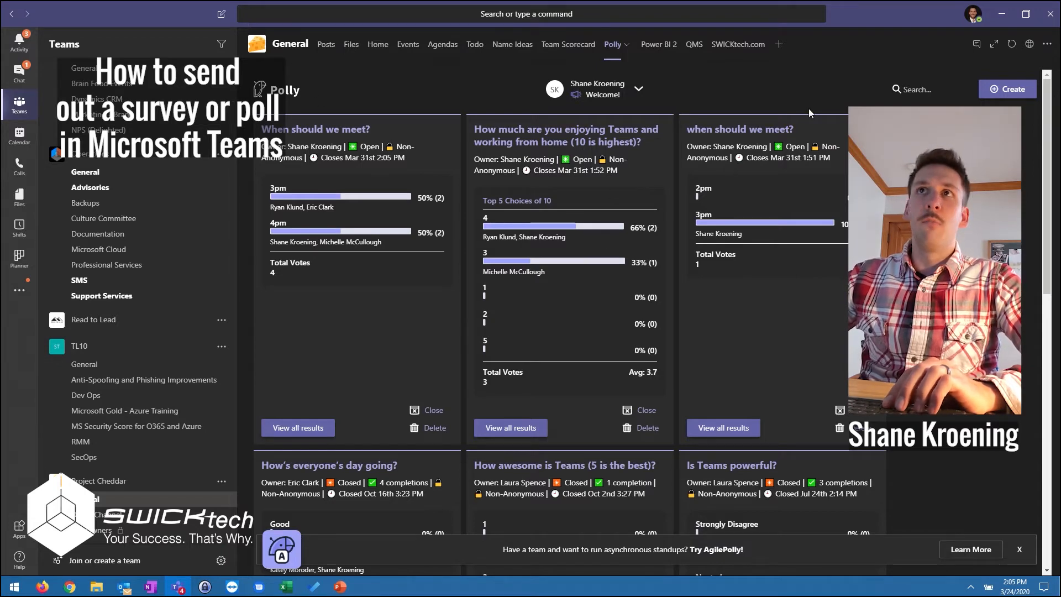
pyautogui.click(1015, 91)
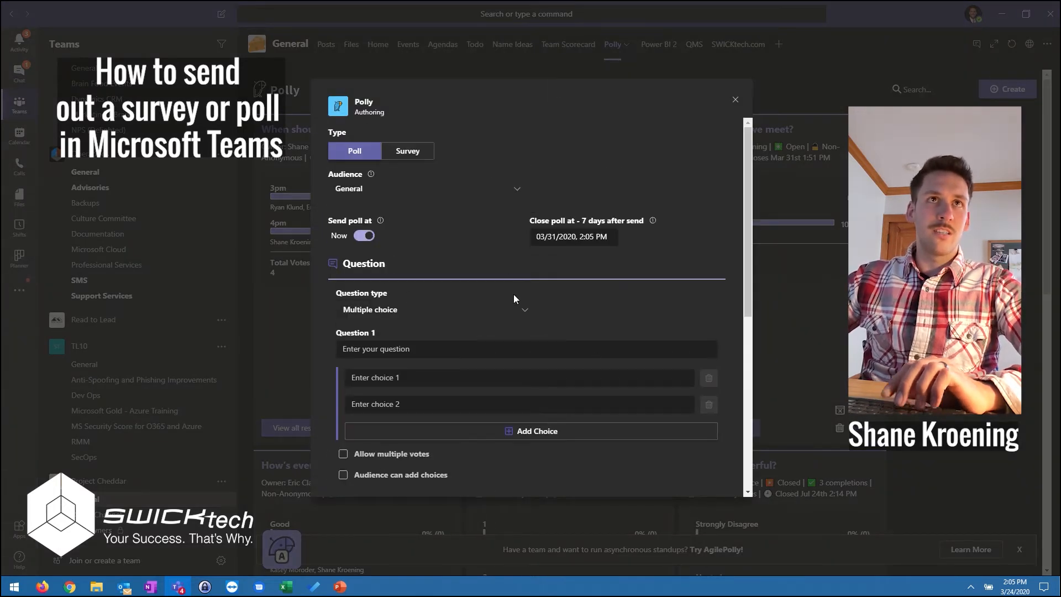
pyautogui.click(412, 151)
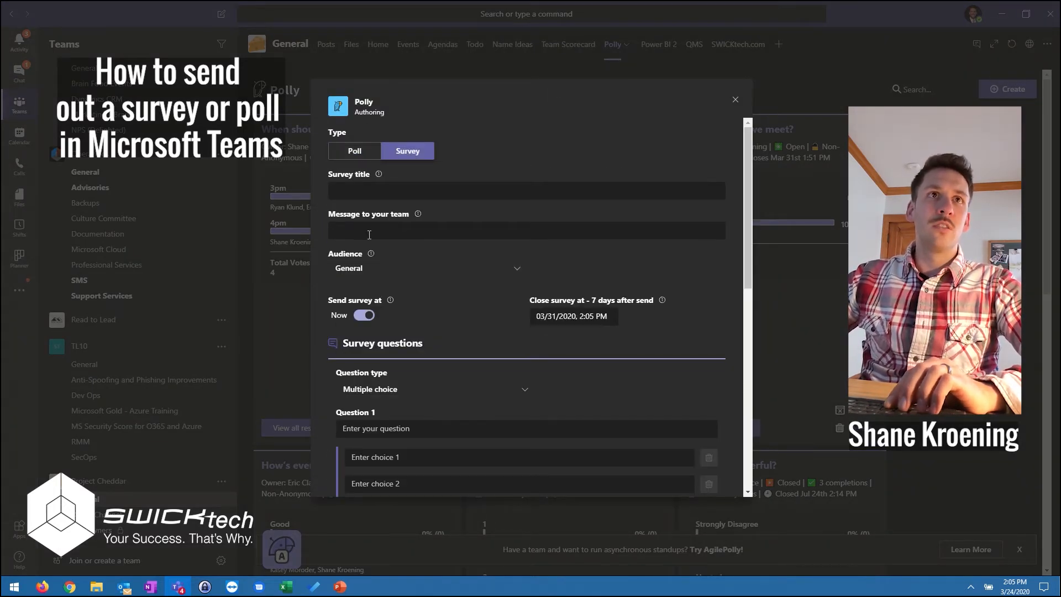
pyautogui.click(357, 156)
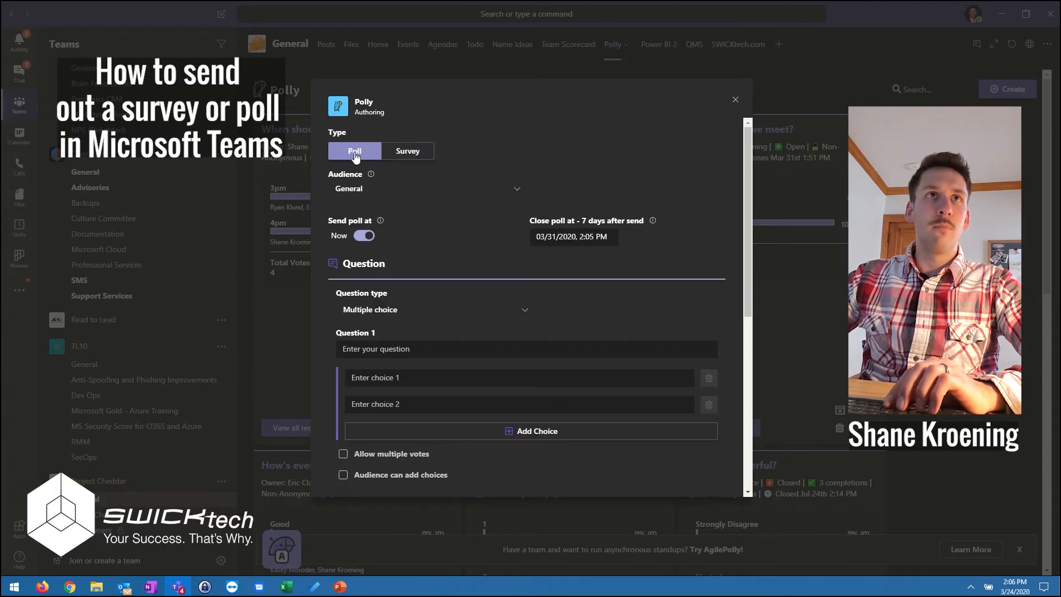
pyautogui.click(355, 191)
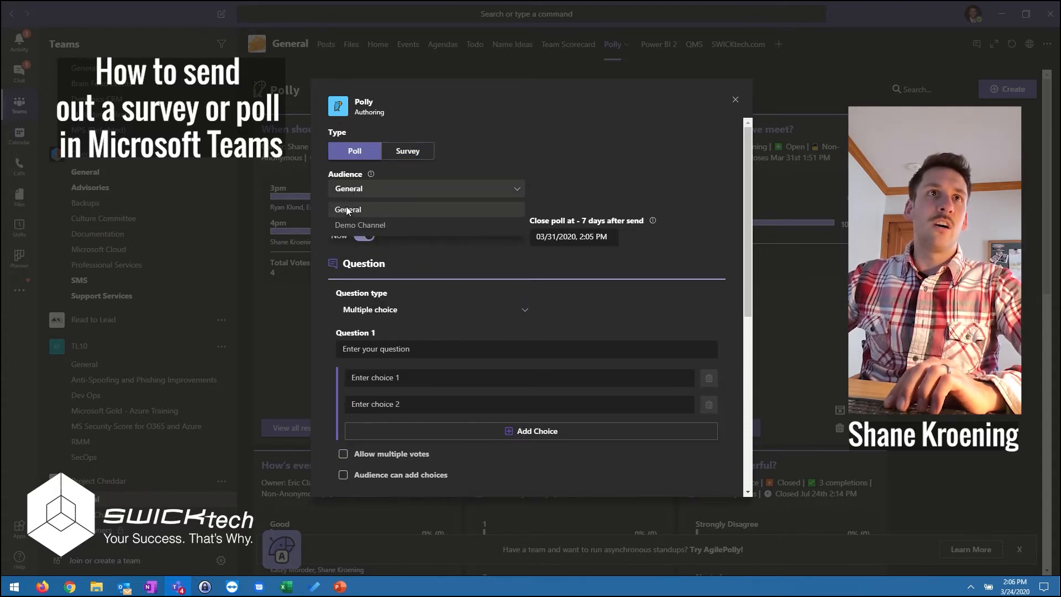
pyautogui.click(616, 188)
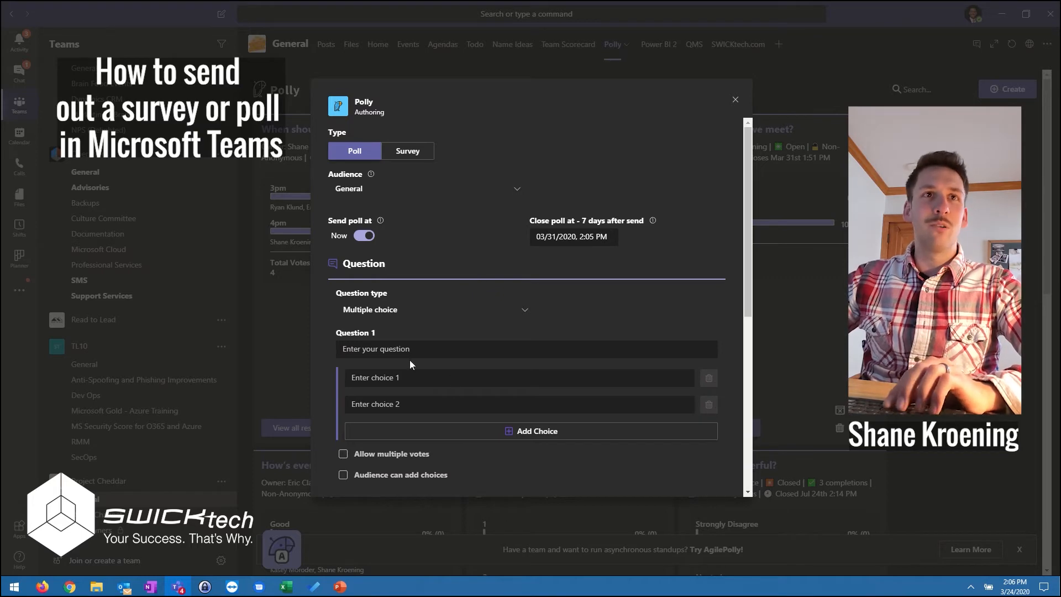
# Set the poll's question type to 1 to 5.
pyautogui.scroll(-1, 338, 291)
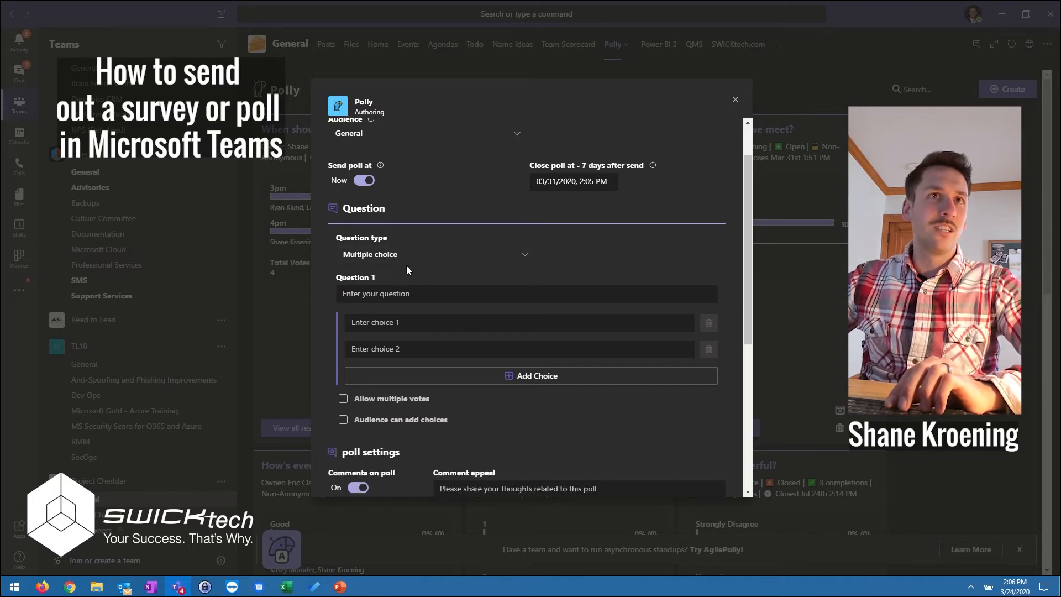
pyautogui.click(520, 264)
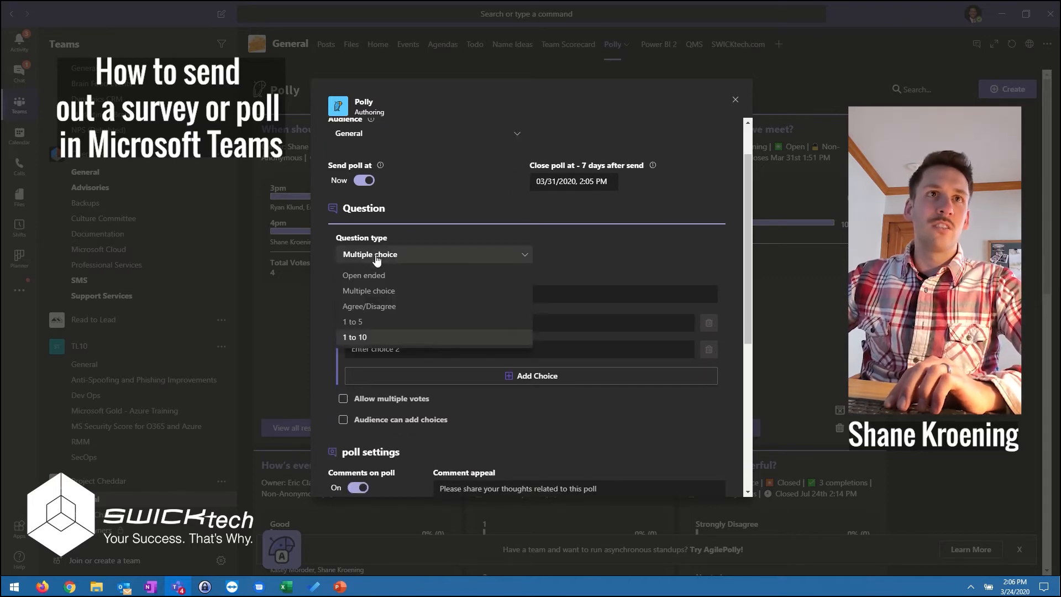
pyautogui.click(360, 322)
# Enter the poll question "On a scale of 1 to 5 (5 being highest) do you enjoy using Teams while working remotely?".
pyautogui.click(396, 293)
pyautogui.write('On')
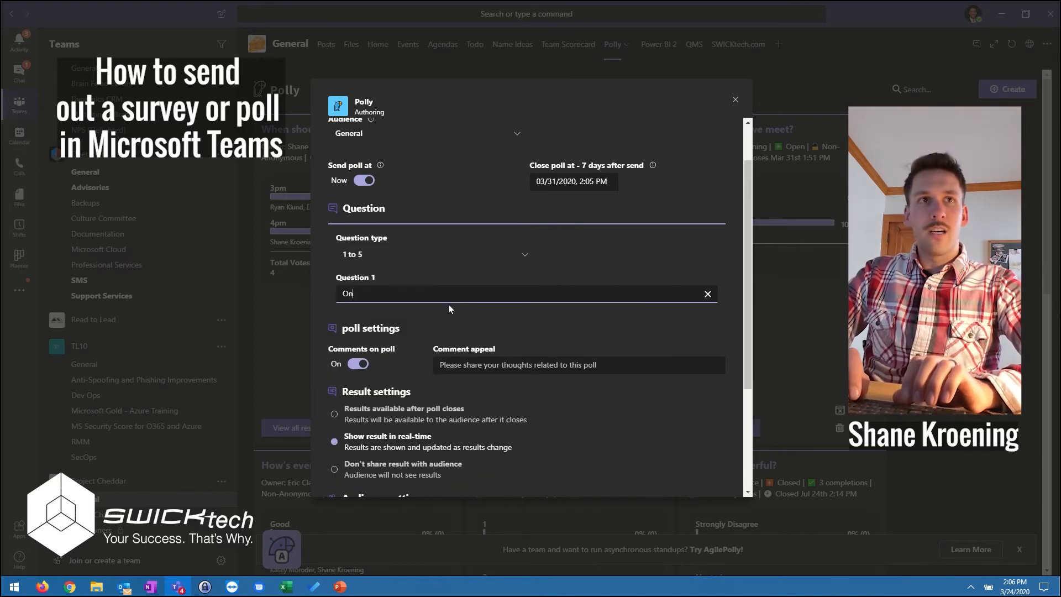
pyautogui.write(' a scal')
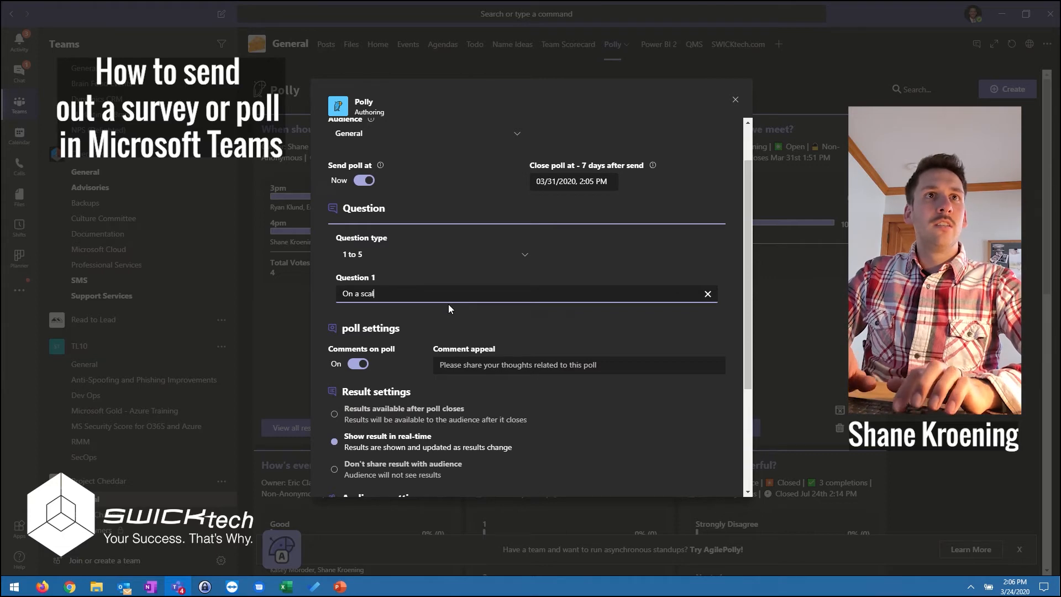
pyautogui.write('e of 1 of t')
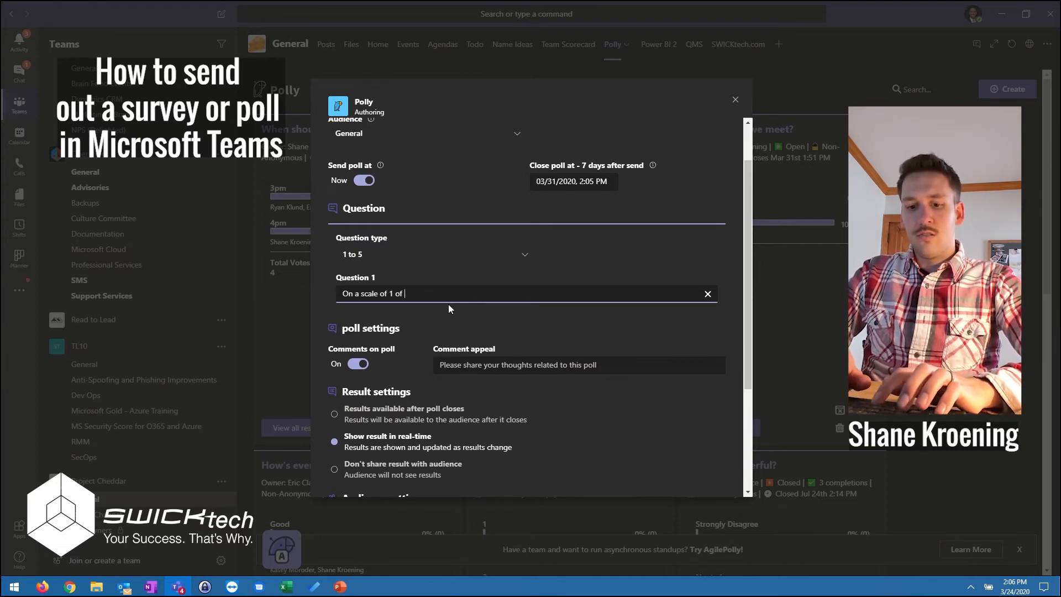
pyautogui.press('BackSpace')
pyautogui.write('to 5 (5 being hi')
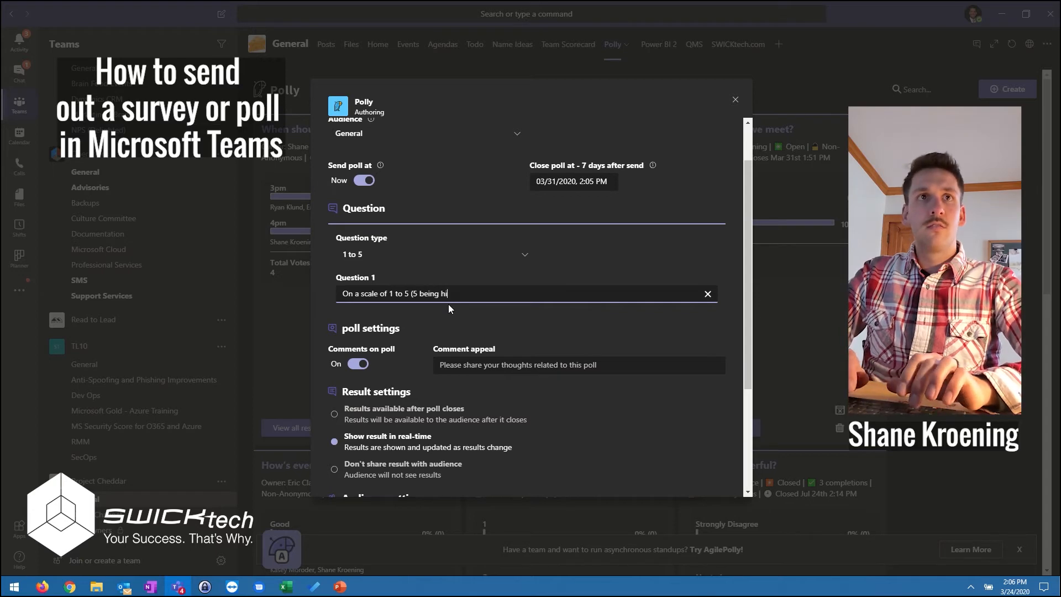
pyautogui.write('ghest) do you enjoy using Teams')
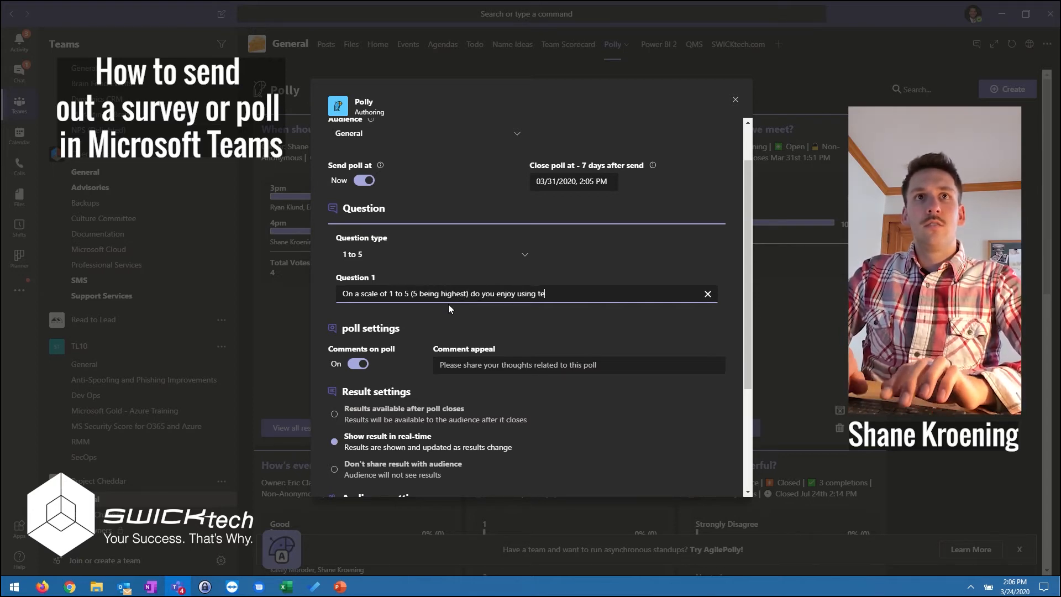
pyautogui.write(' working remotely?')
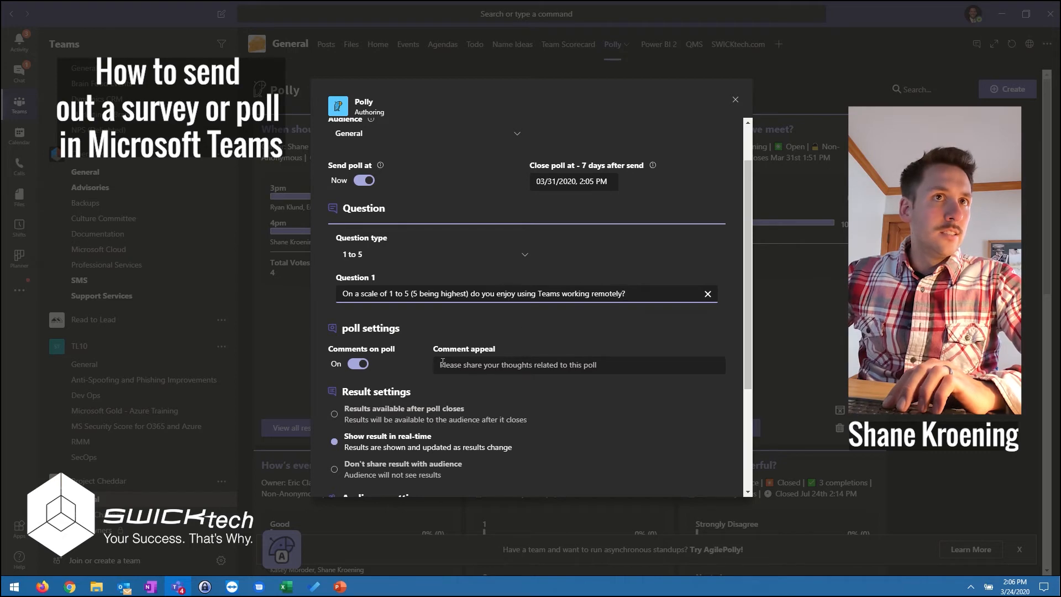
pyautogui.click(565, 293)
pyautogui.write('while')
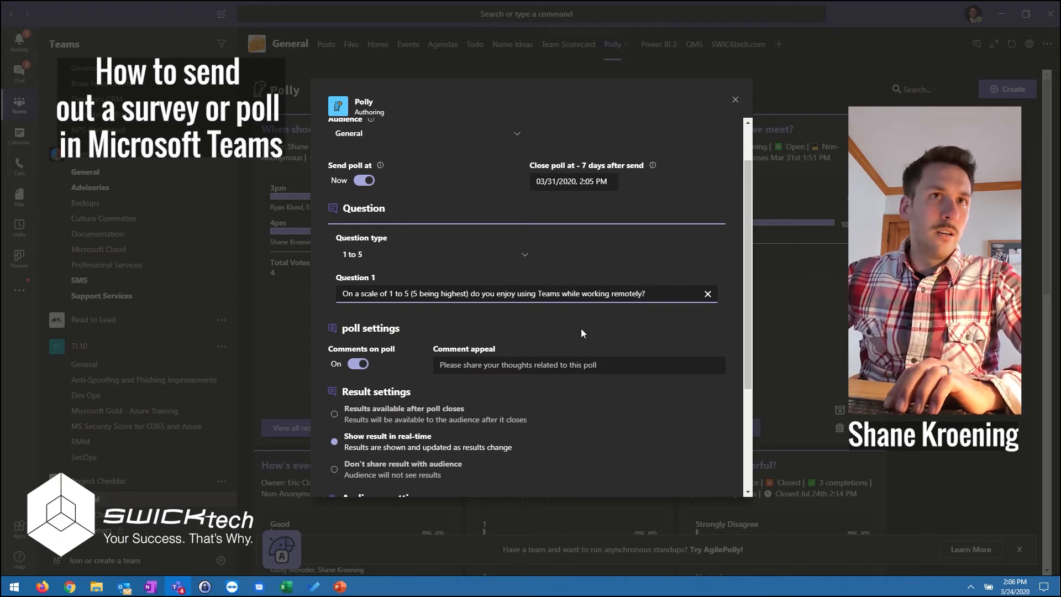
# Keep comments on, real-time results and non-anonymous responses, then preview the poll and send it.
pyautogui.scroll(-2, 494, 349)
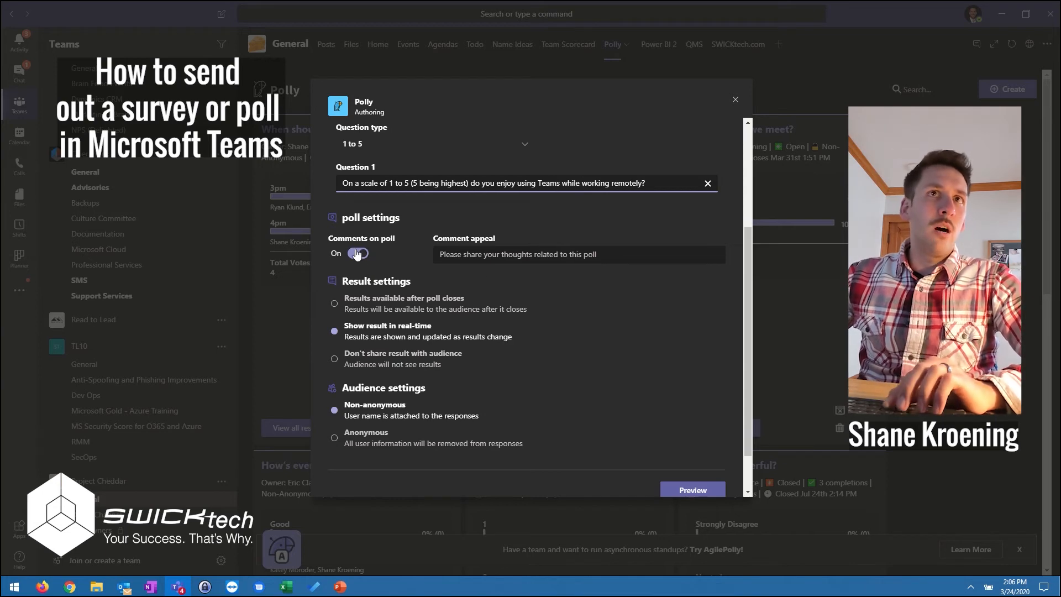
pyautogui.click(535, 255)
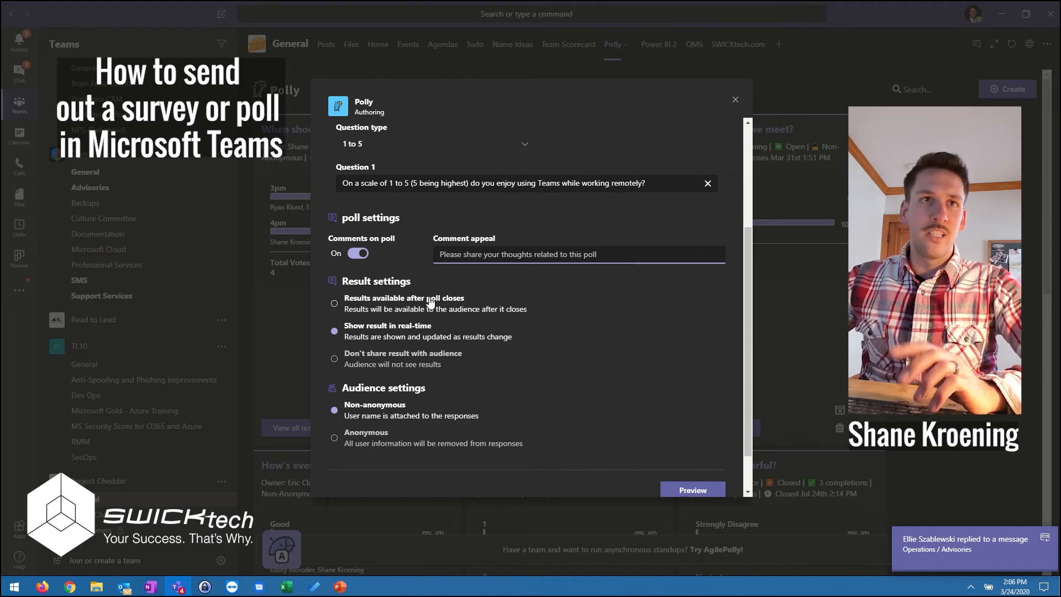
pyautogui.scroll(-1, 387, 353)
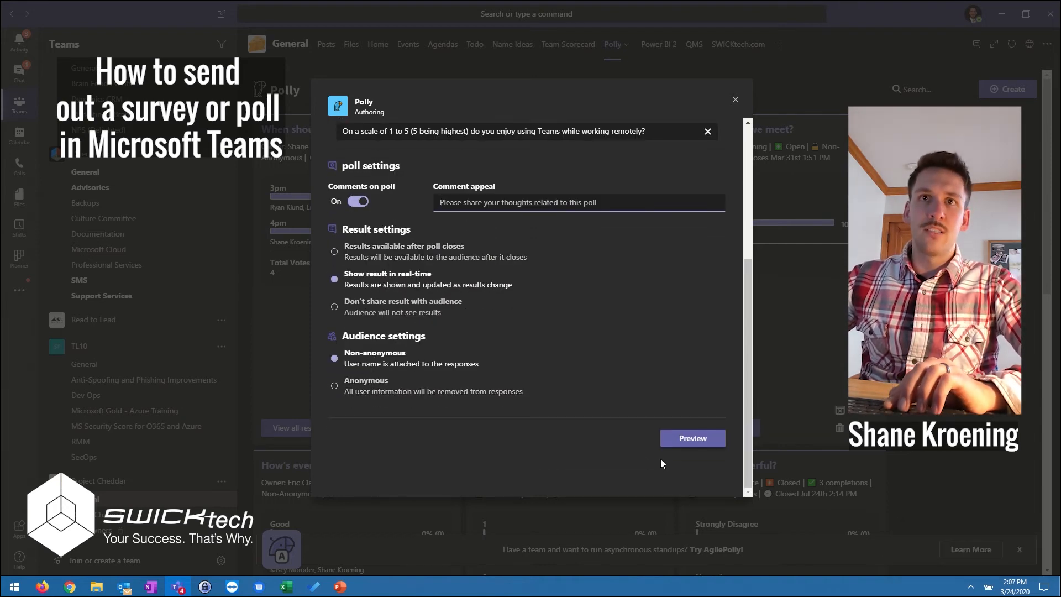
pyautogui.click(699, 442)
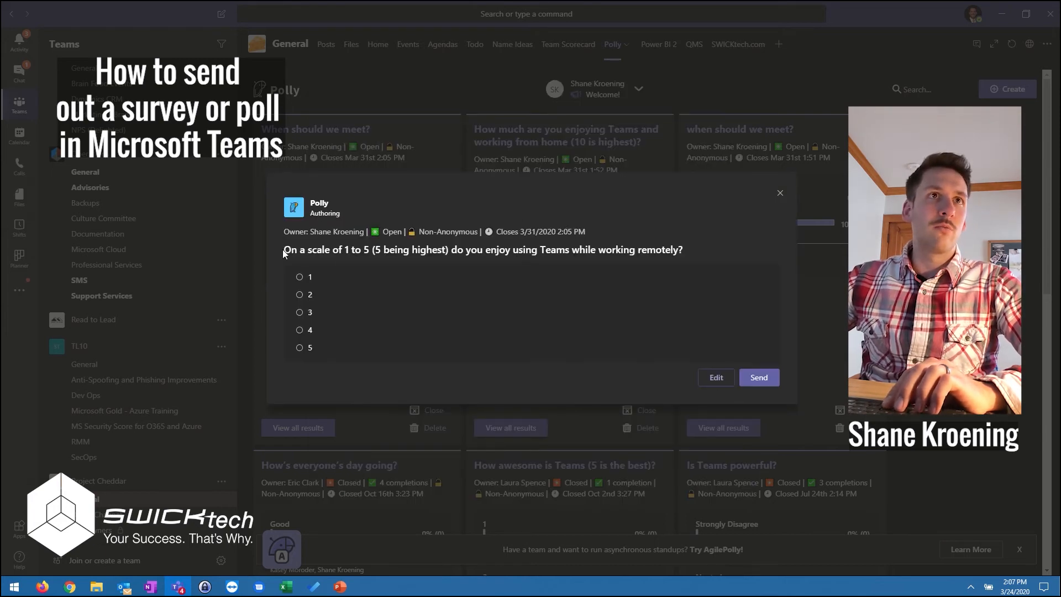
pyautogui.moveTo(283, 253); pyautogui.dragTo(685, 253)
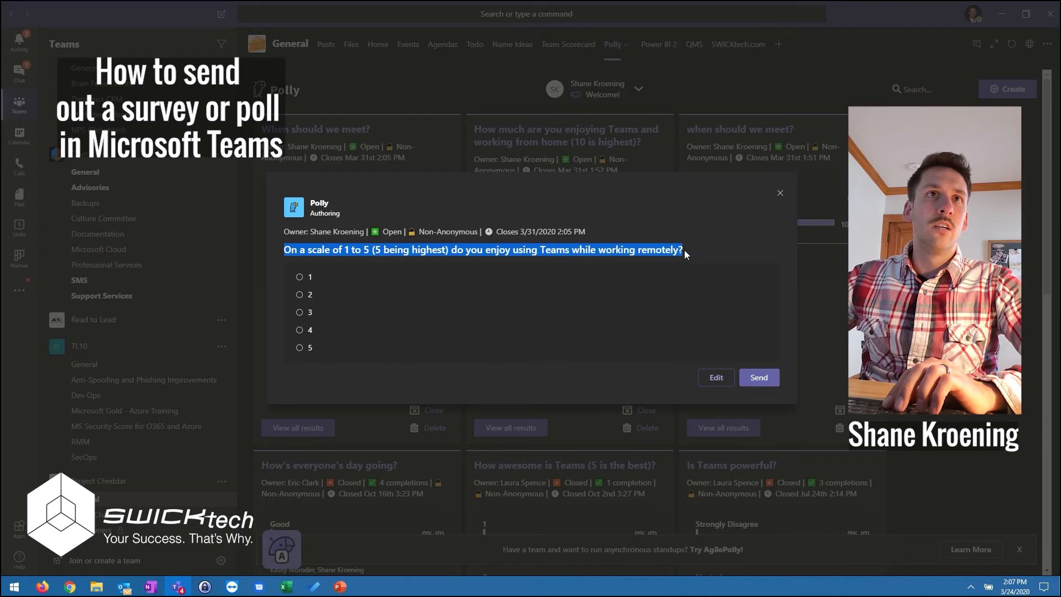
pyautogui.click(695, 255)
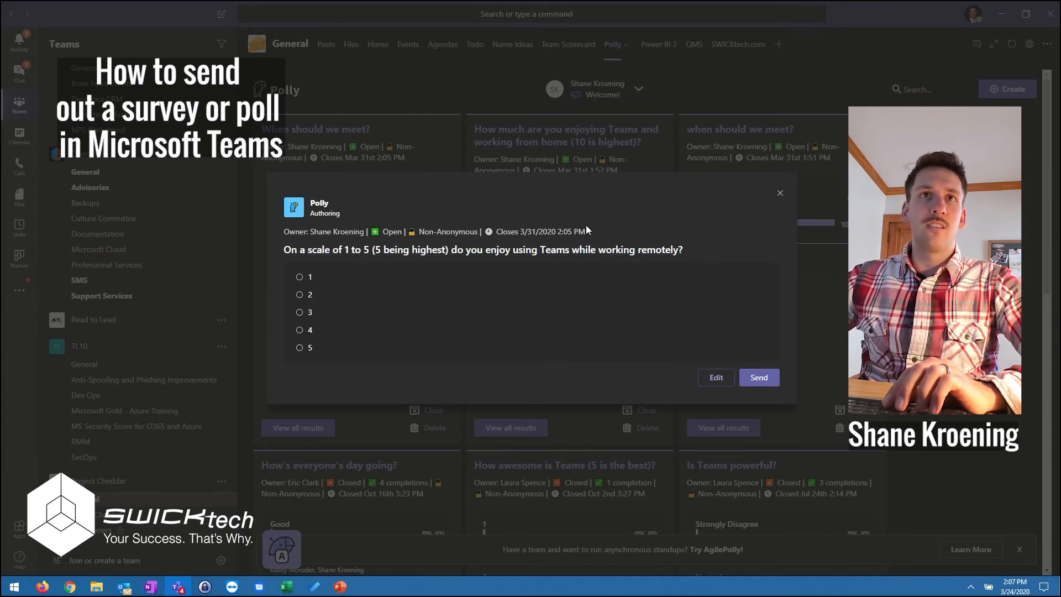
pyautogui.click(764, 376)
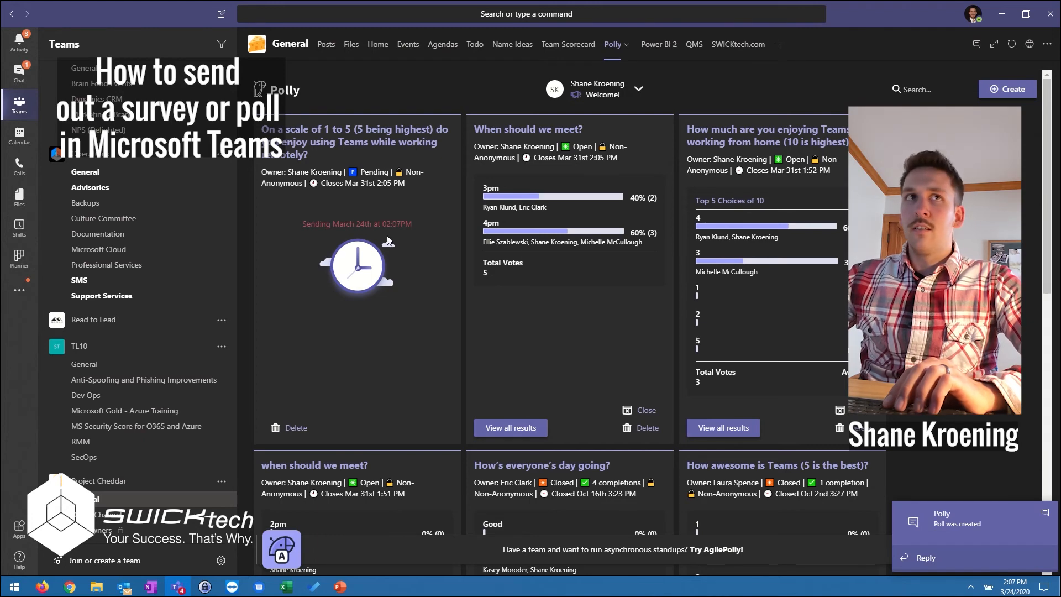
# Return to the channel's posts and submit a vote of 5 on the poll about using Teams while working remotely.
pyautogui.click(326, 44)
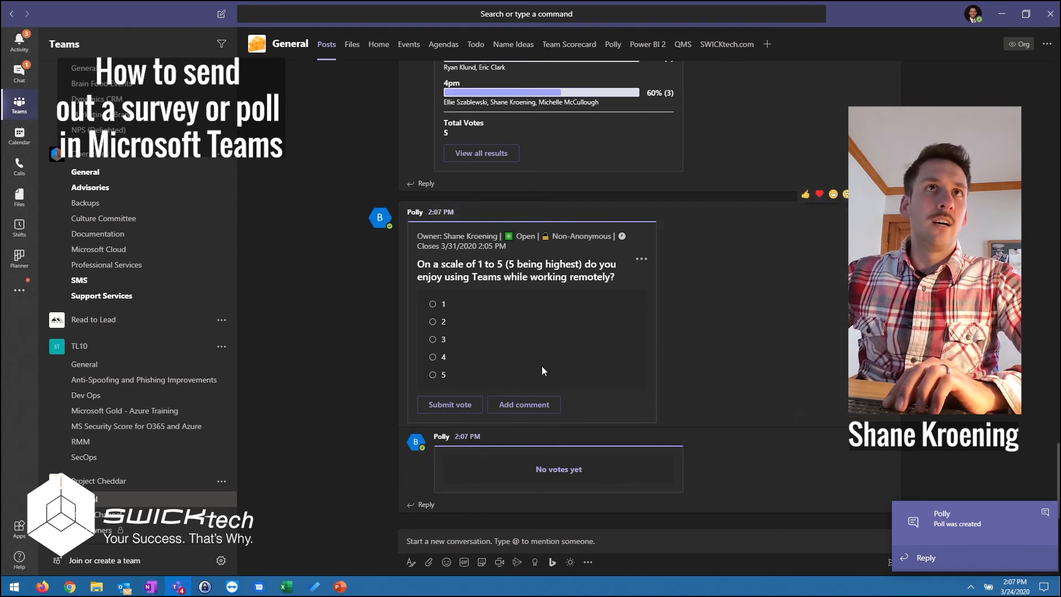
pyautogui.scroll(1, 544, 366)
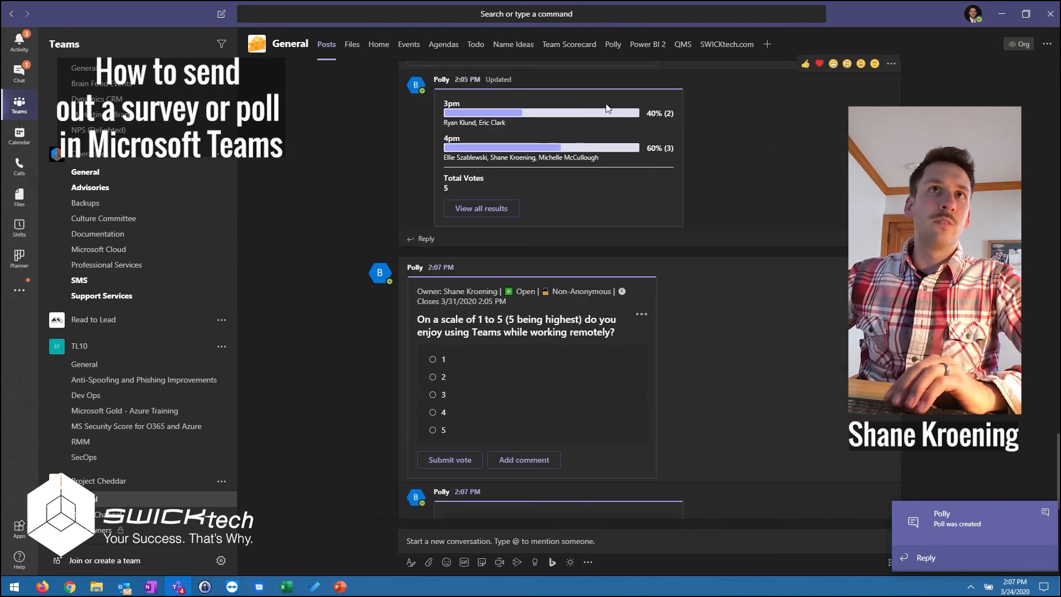
pyautogui.scroll(1, 525, 190)
pyautogui.scroll(-2, 521, 187)
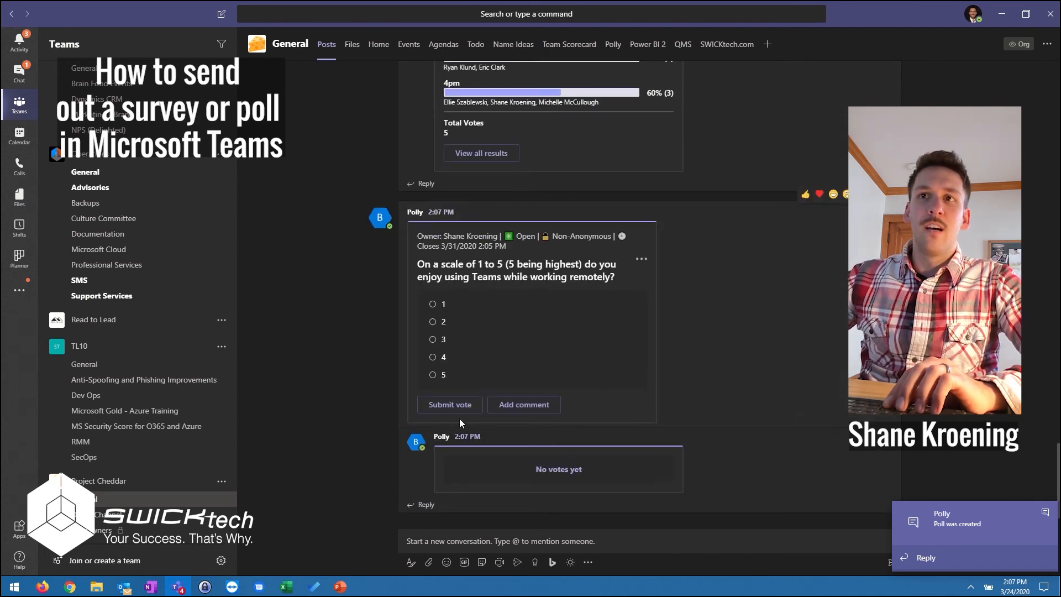
pyautogui.click(433, 374)
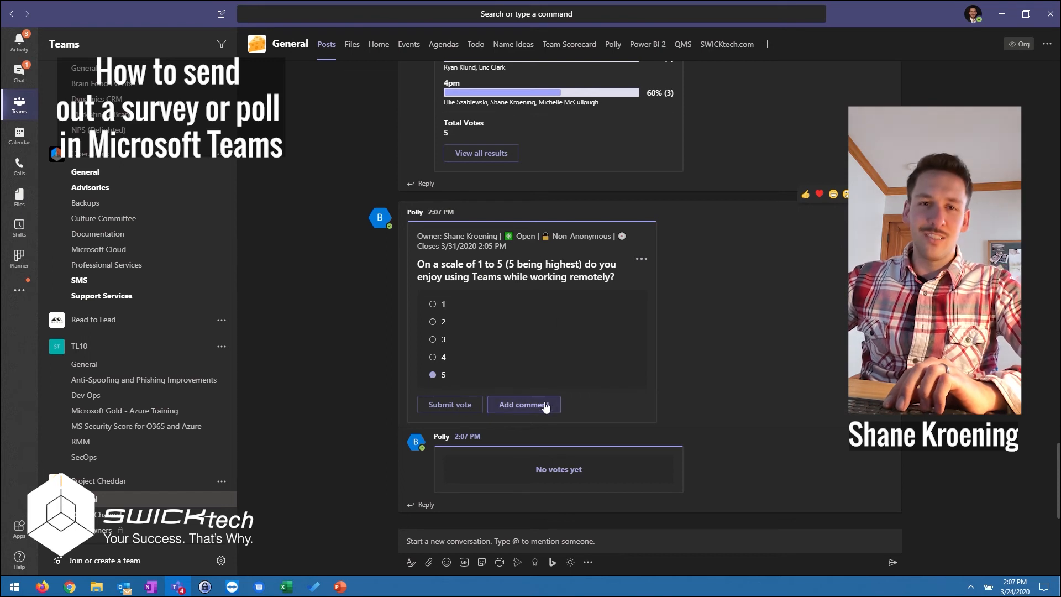
pyautogui.click(451, 405)
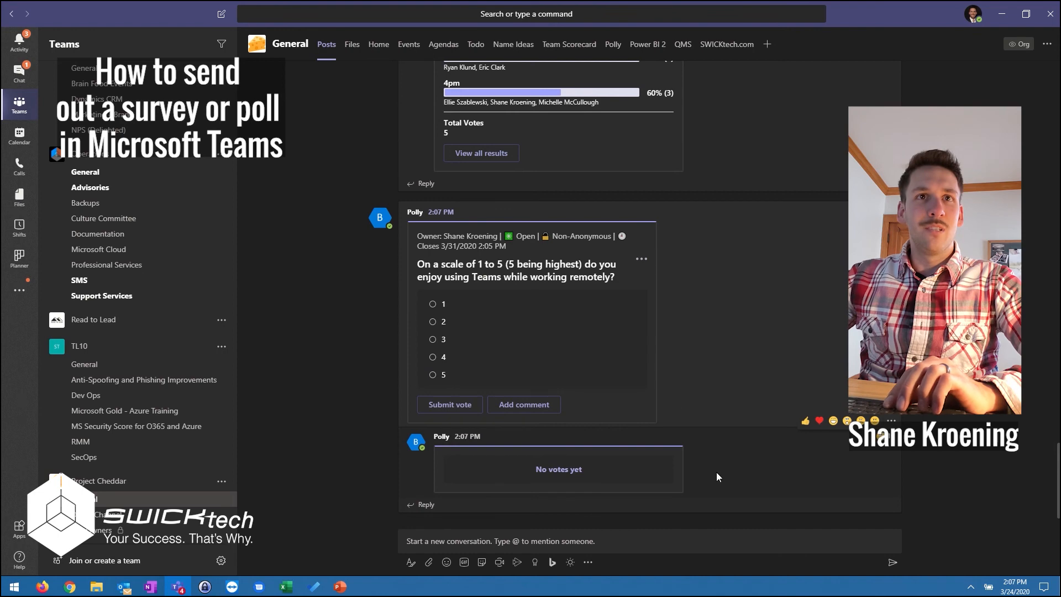